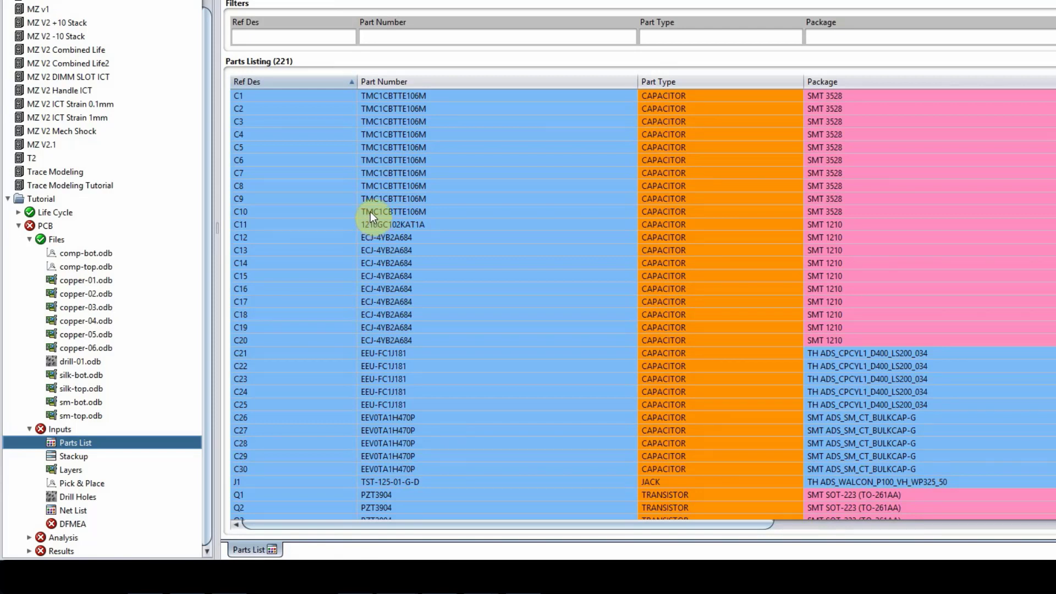
Select capacitor C10 in the Tutorial PCB's 221-part listing.
left_click(371, 213)
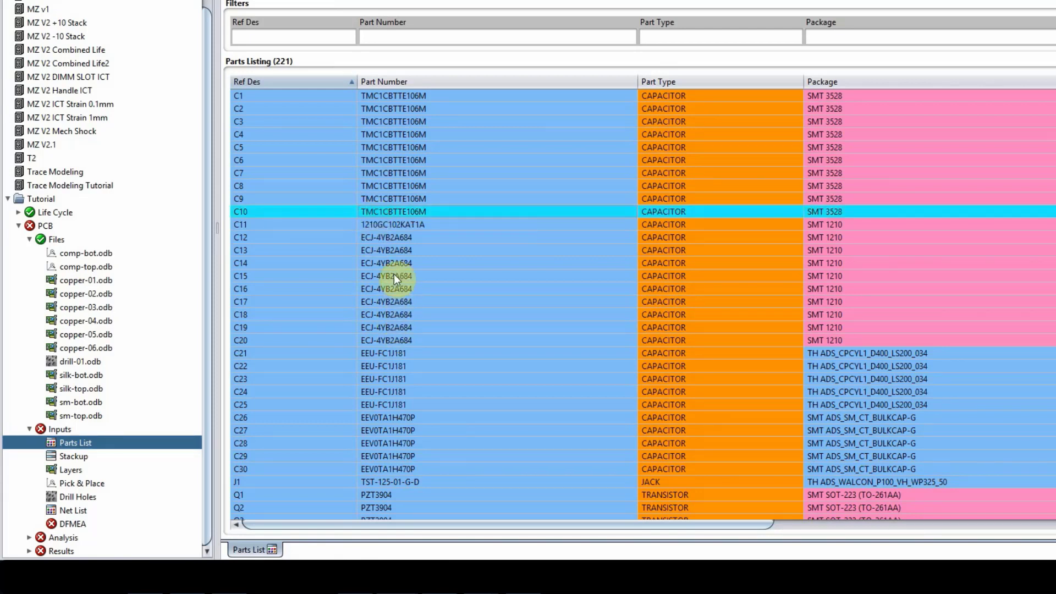
Launch the part editor for C10 from its right-click actions.
right_click(368, 212)
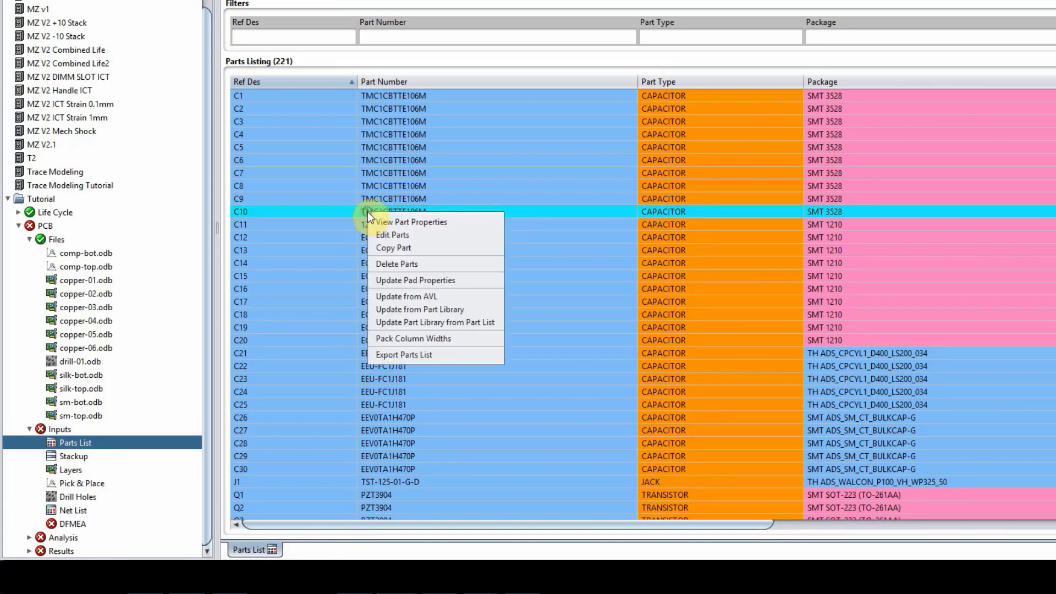
left_click(384, 234)
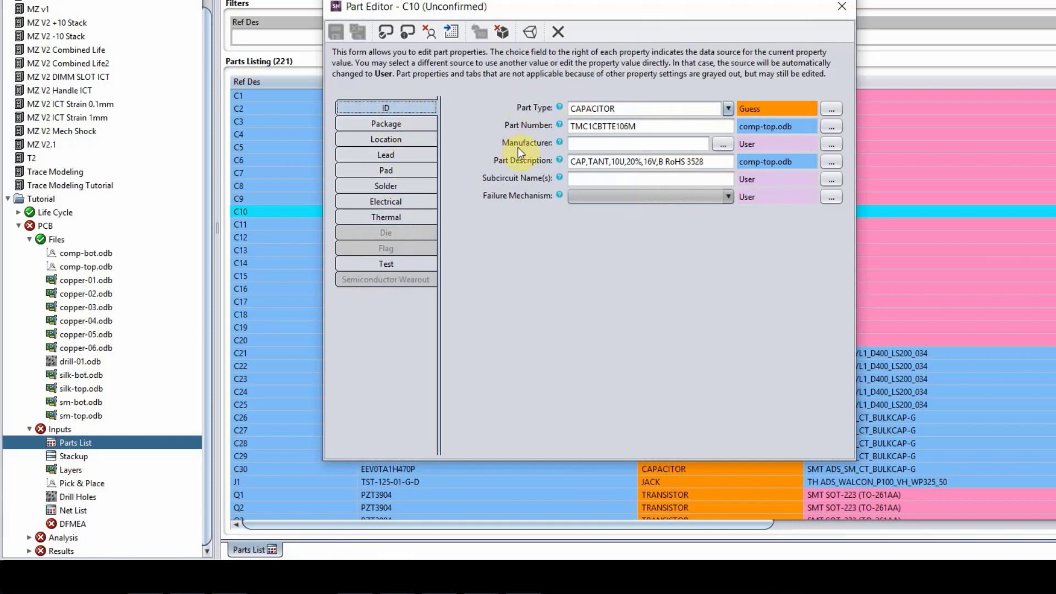
Review C10's Package, Location and Lead properties and request help on Lead Width.
left_click(372, 127)
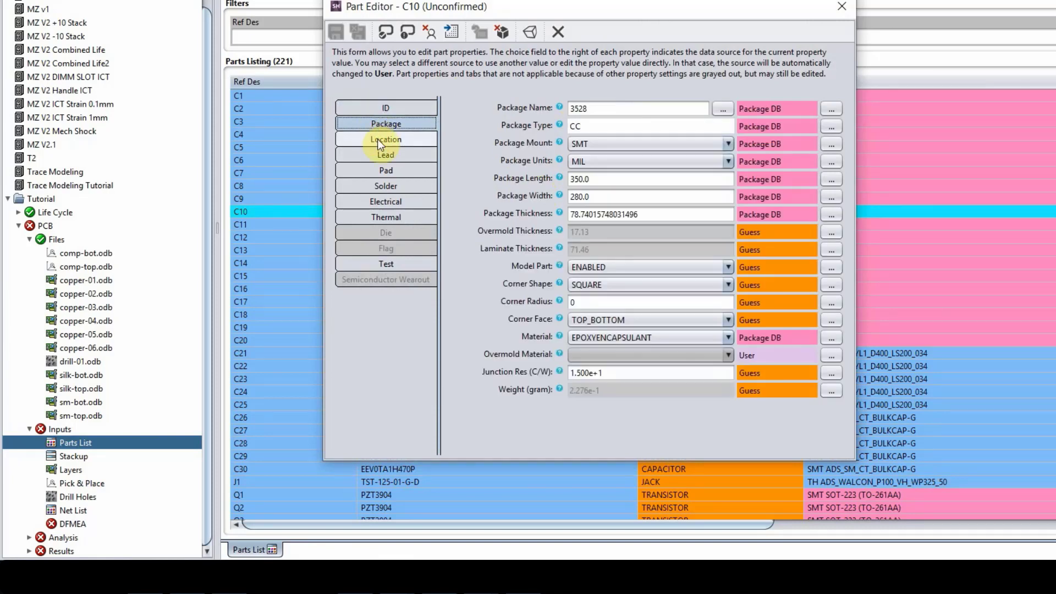
left_click(378, 140)
left_click(382, 151)
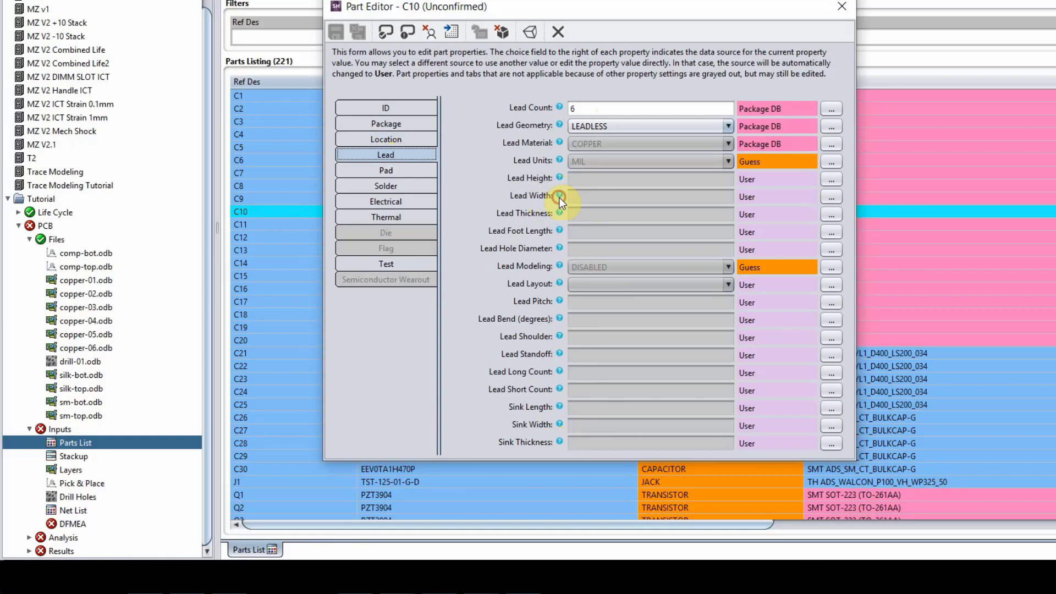
left_click(559, 197)
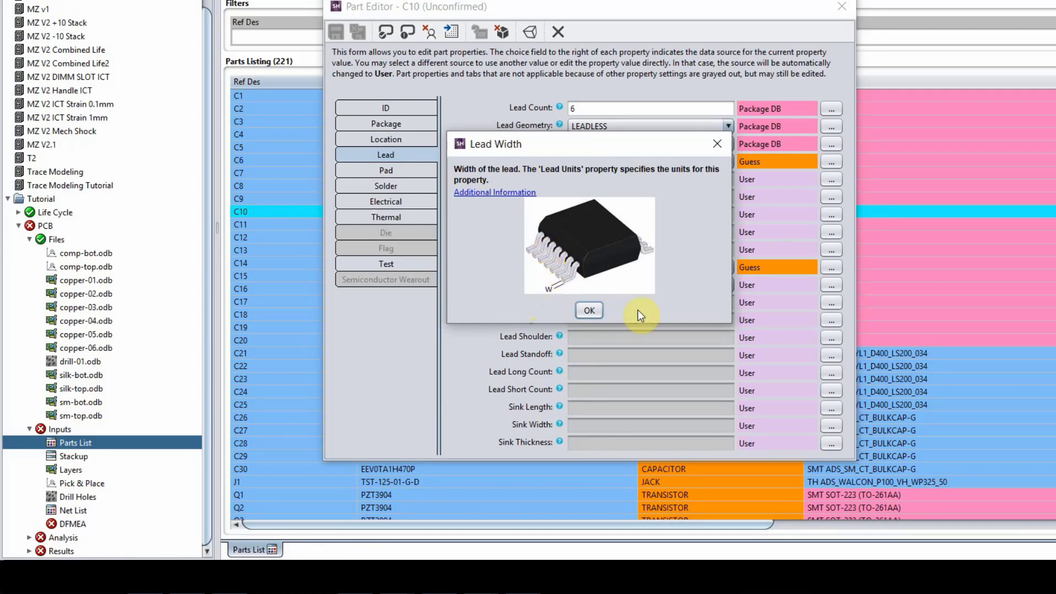
Bring up the detailed Lead Modeling user guide from the Lead Width help.
left_click(480, 193)
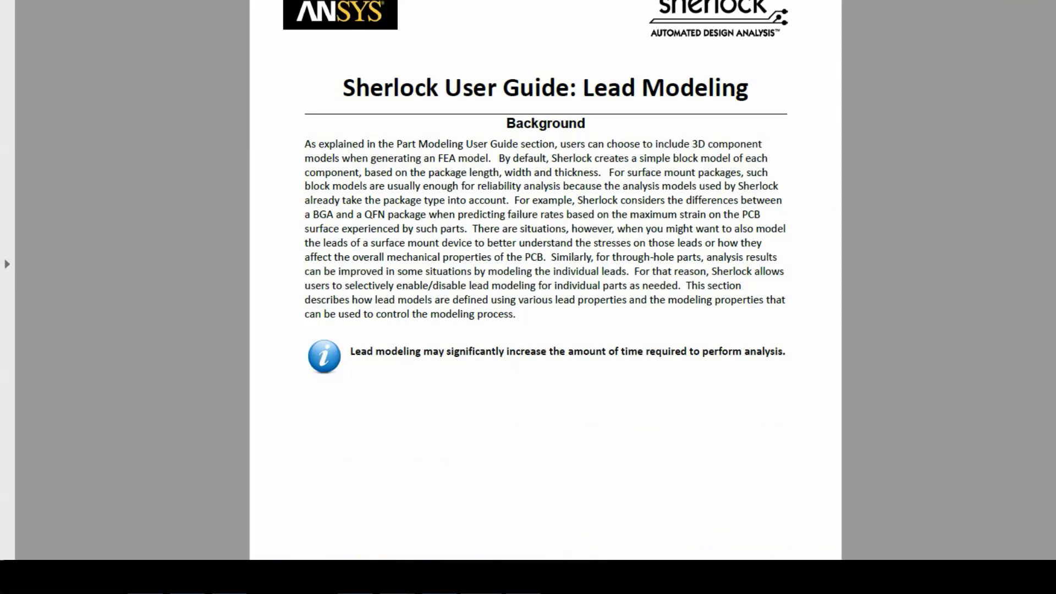
scroll(546, 280, "down", 5)
scroll(546, 281, "down", 5)
scroll(545, 280, "down", 5)
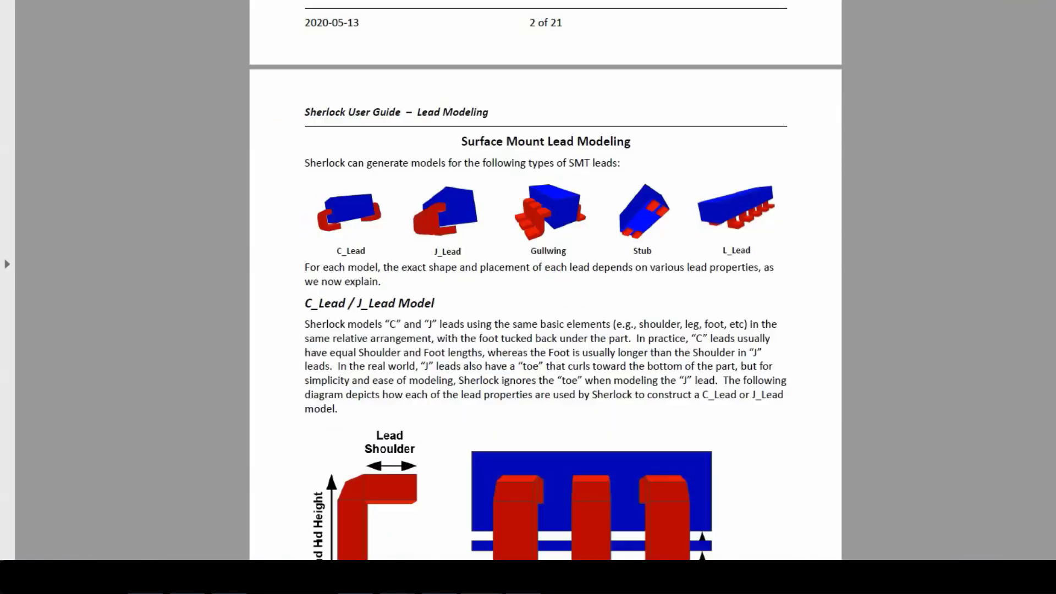
scroll(545, 280, "down", 5)
scroll(545, 281, "down", 2)
scroll(545, 280, "down", 1)
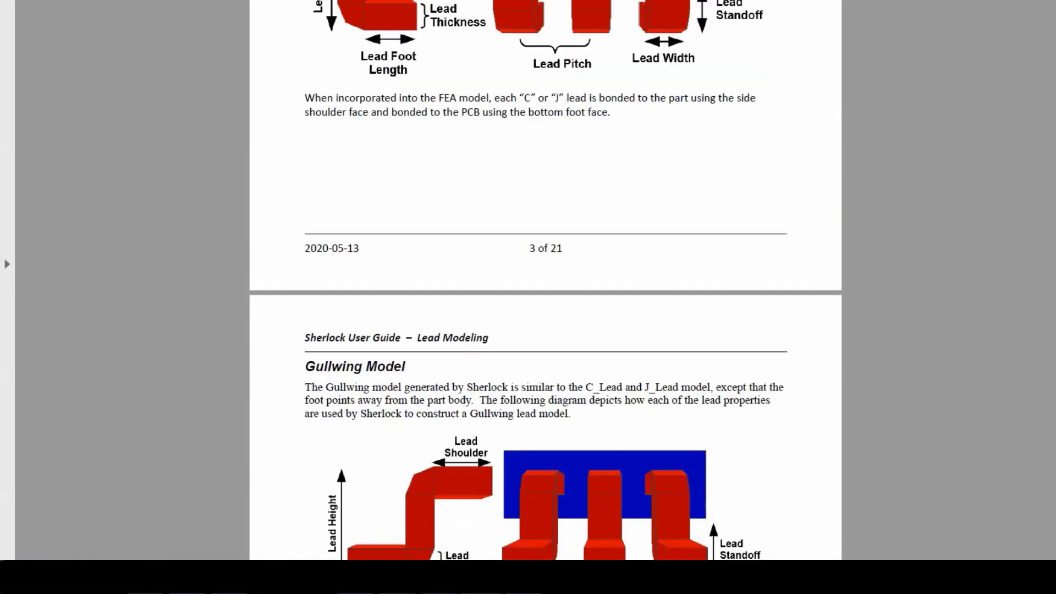
scroll(545, 280, "down", 2)
scroll(545, 281, "down", 5)
scroll(545, 281, "down", 3)
scroll(545, 280, "down", 1)
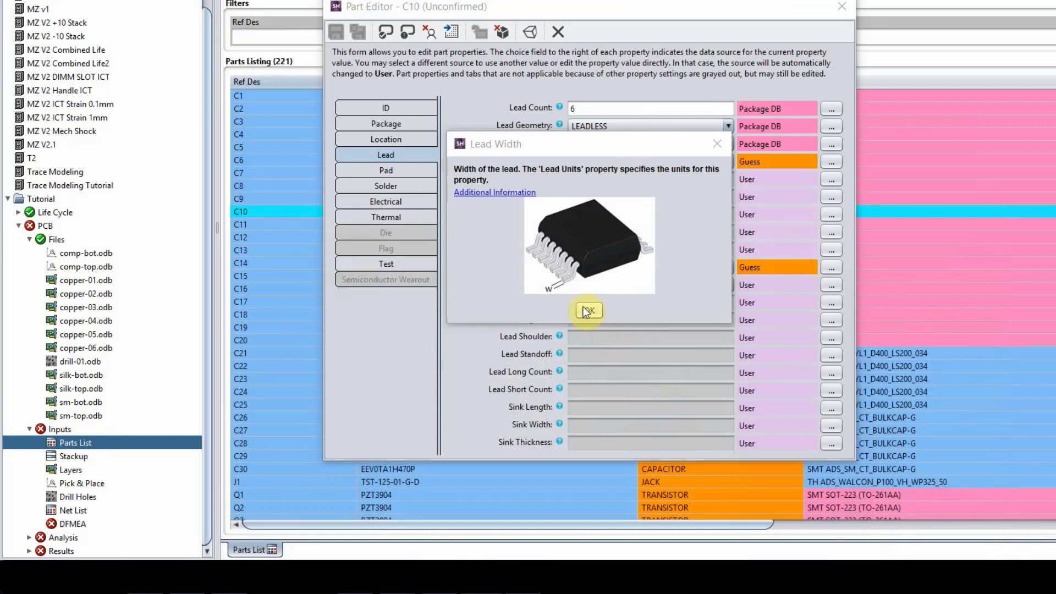
Dismiss the Lead Width help, review C10's Pad and Solder properties, then return to Package.
left_click(585, 310)
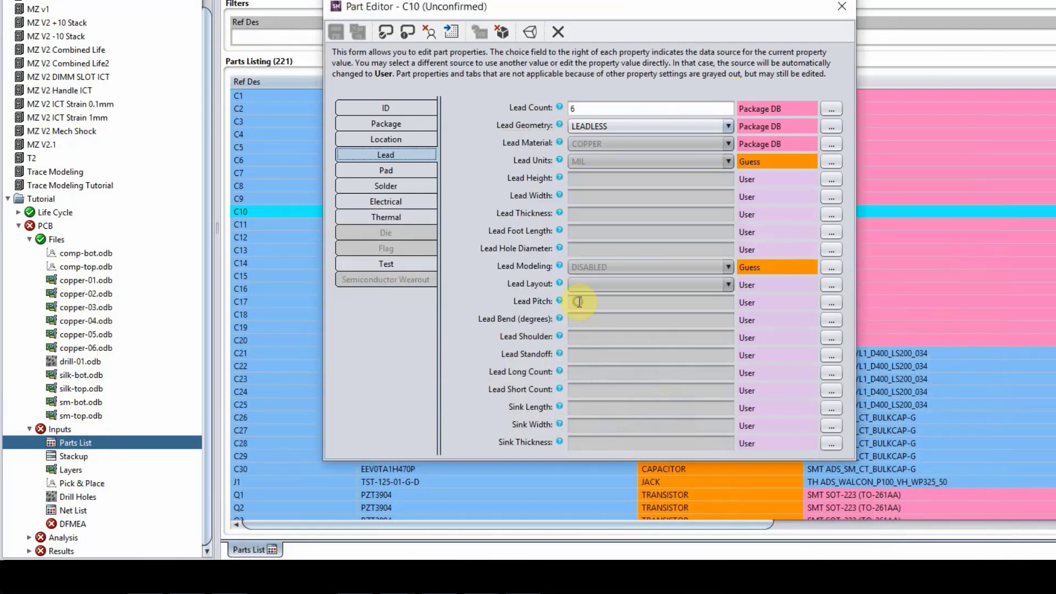
left_click(410, 175)
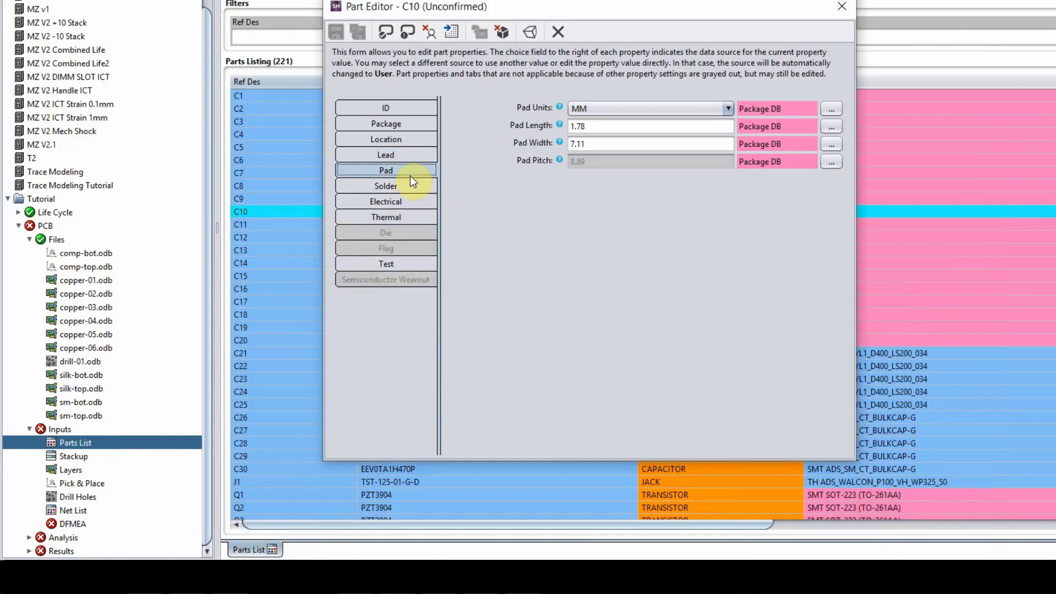
left_click(399, 187)
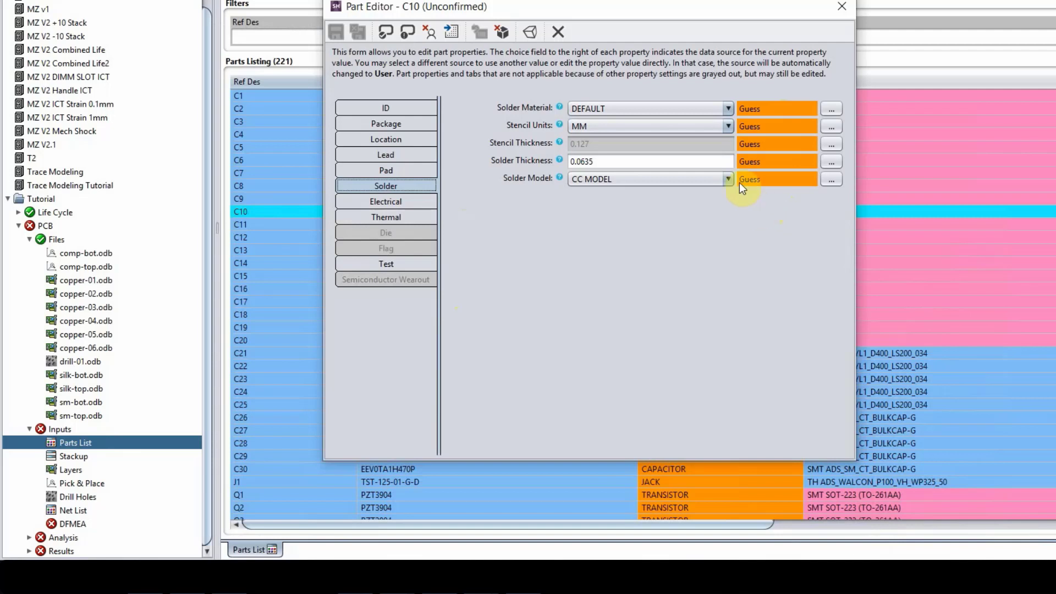
left_click(392, 122)
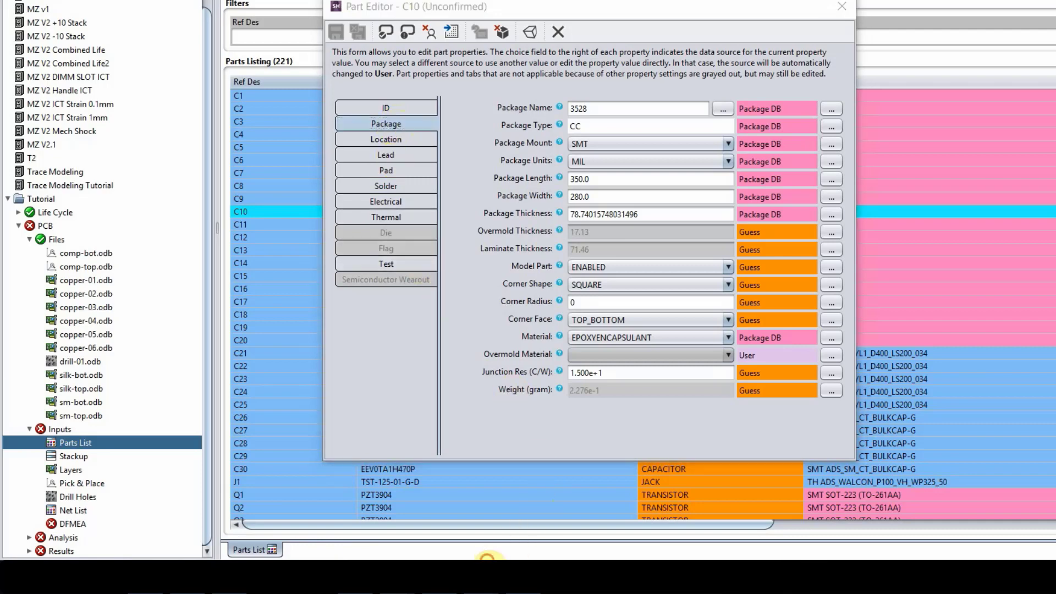
Switch to the Chilisin inductor specification document to review its dimensions table.
left_click(300, 523)
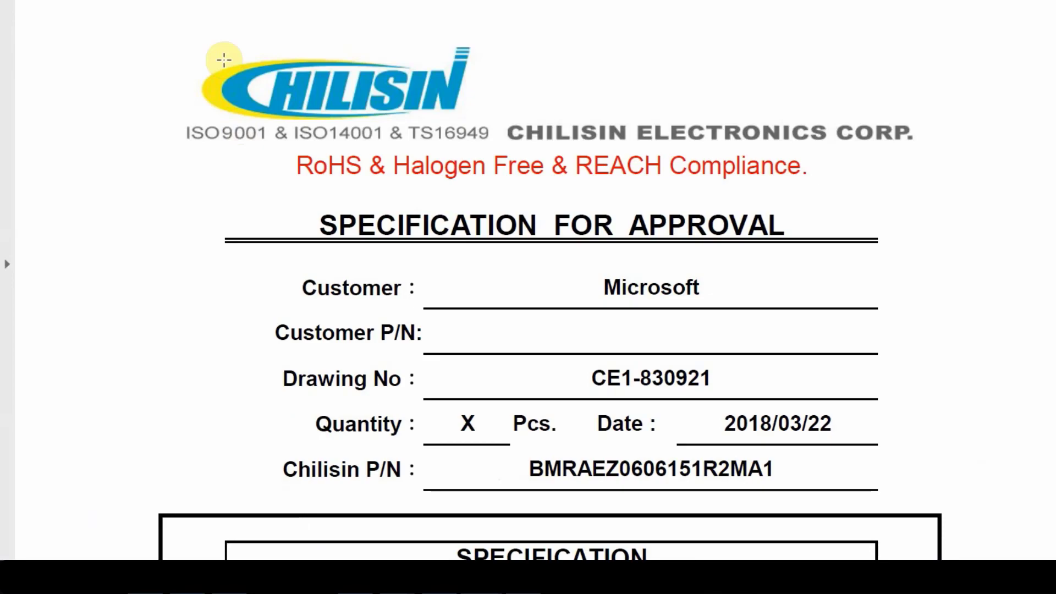
scroll(223, 59, "down", 5)
scroll(224, 60, "down", 5)
scroll(223, 60, "down", 5)
scroll(223, 51, "down", 5)
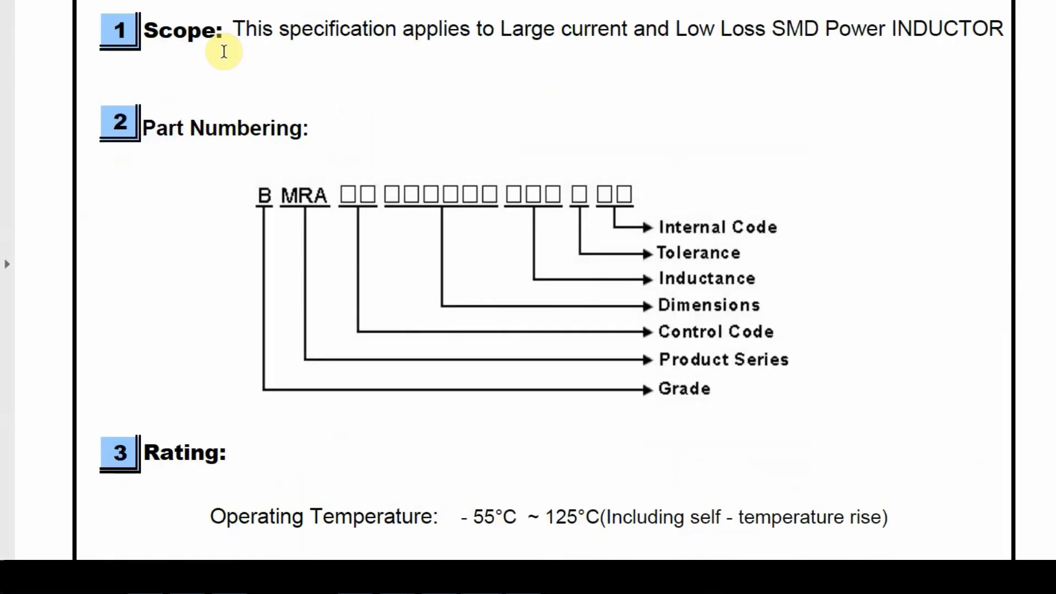
scroll(224, 52, "down", 5)
scroll(223, 52, "down", 5)
scroll(224, 60, "down", 5)
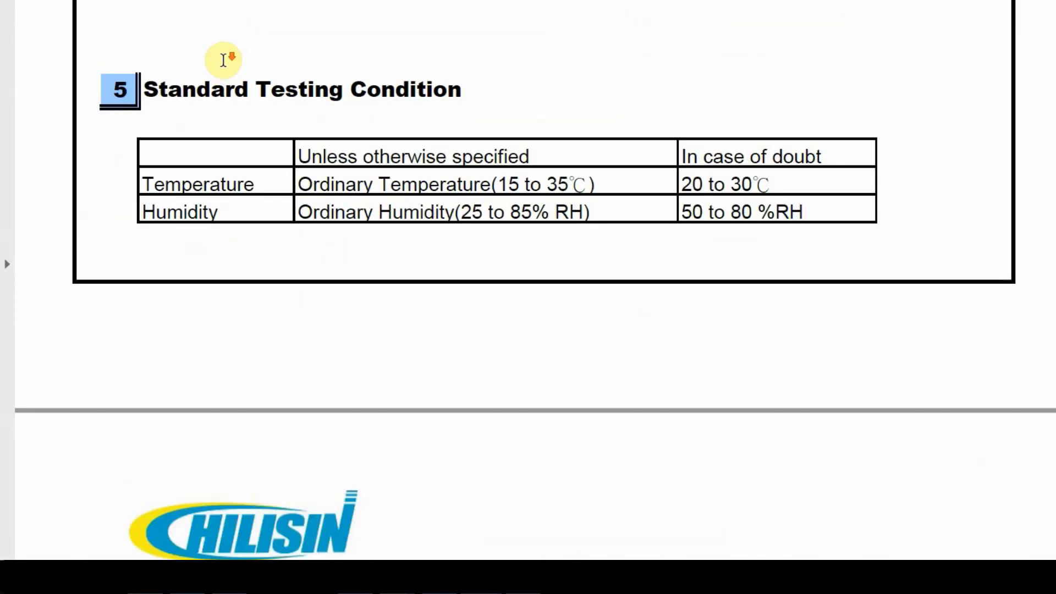
scroll(224, 60, "down", 3)
scroll(229, 63, "down", 5)
scroll(214, 49, "down", 1)
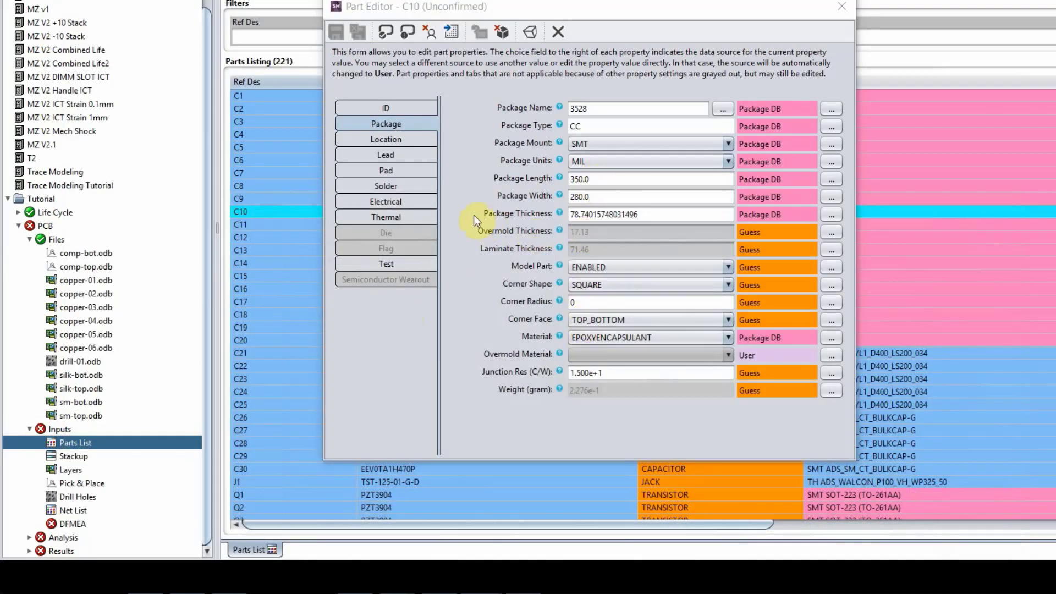
On C10's Lead properties, change Lead Geometry from LEADLESS to J_LEAD.
left_click(405, 174)
left_click(407, 157)
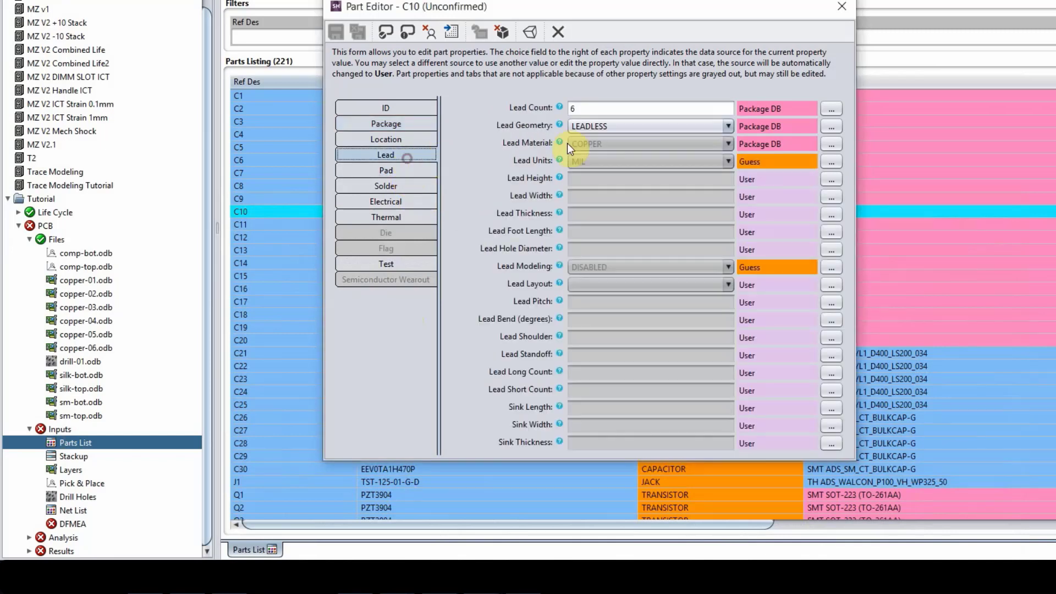
left_click(606, 124)
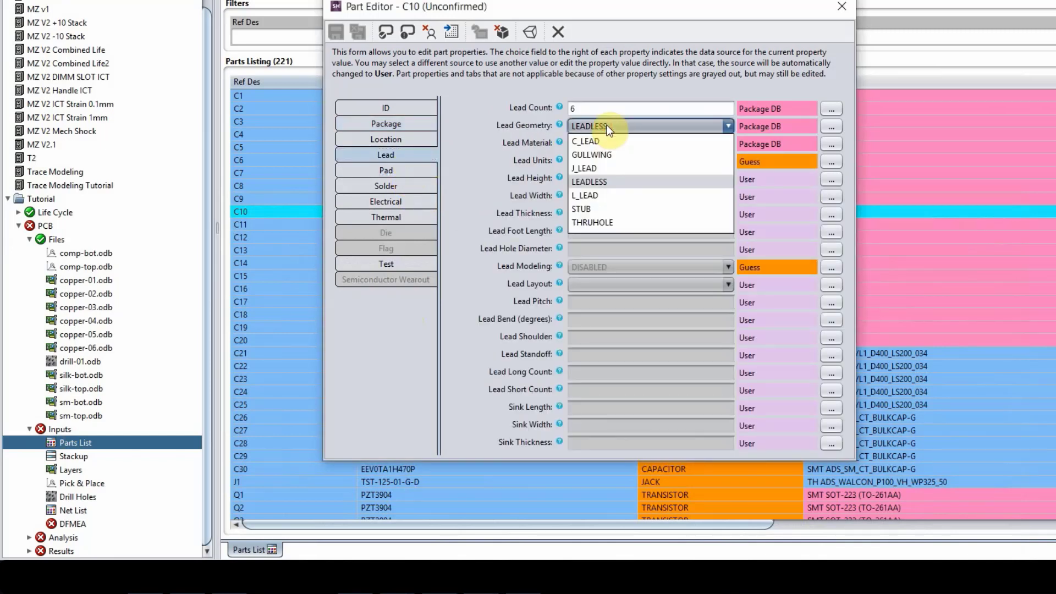
left_click(589, 169)
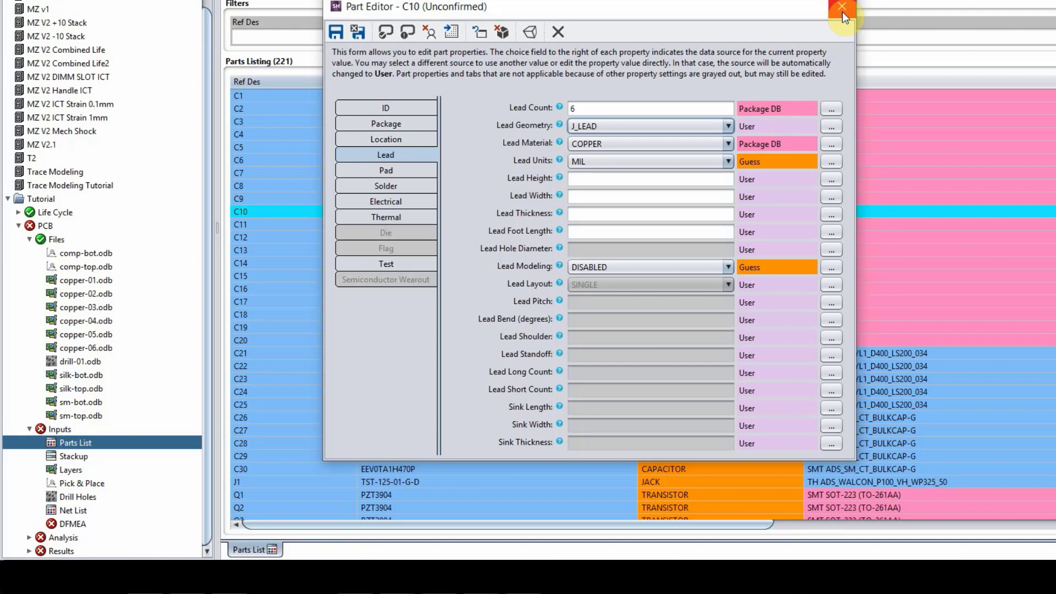
Close C10's editor, select all 221 parts and update them from the Sherlock Part Library.
left_click(843, 11)
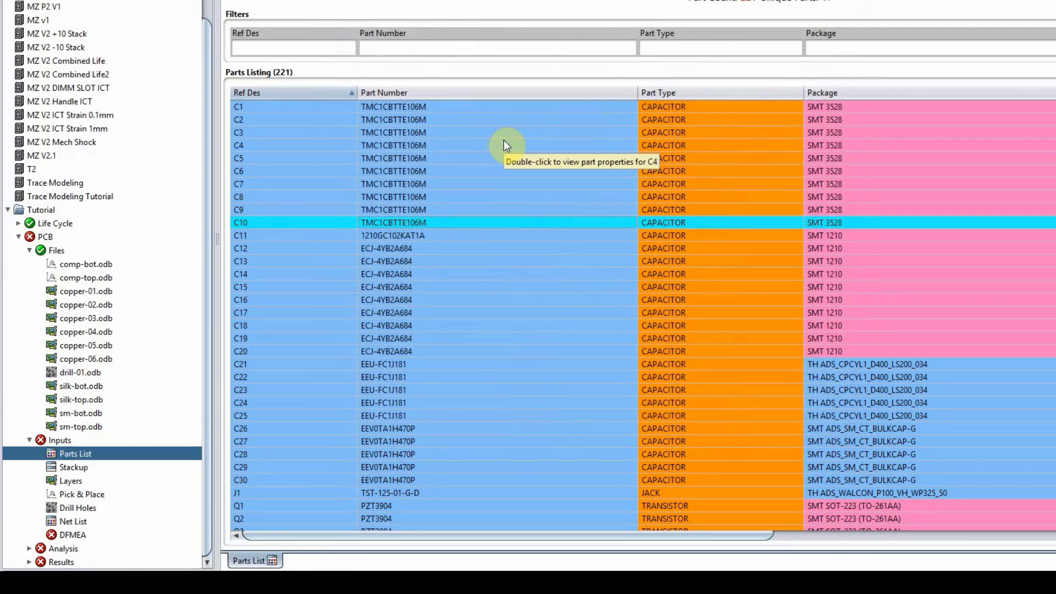
key("ctrl+a")
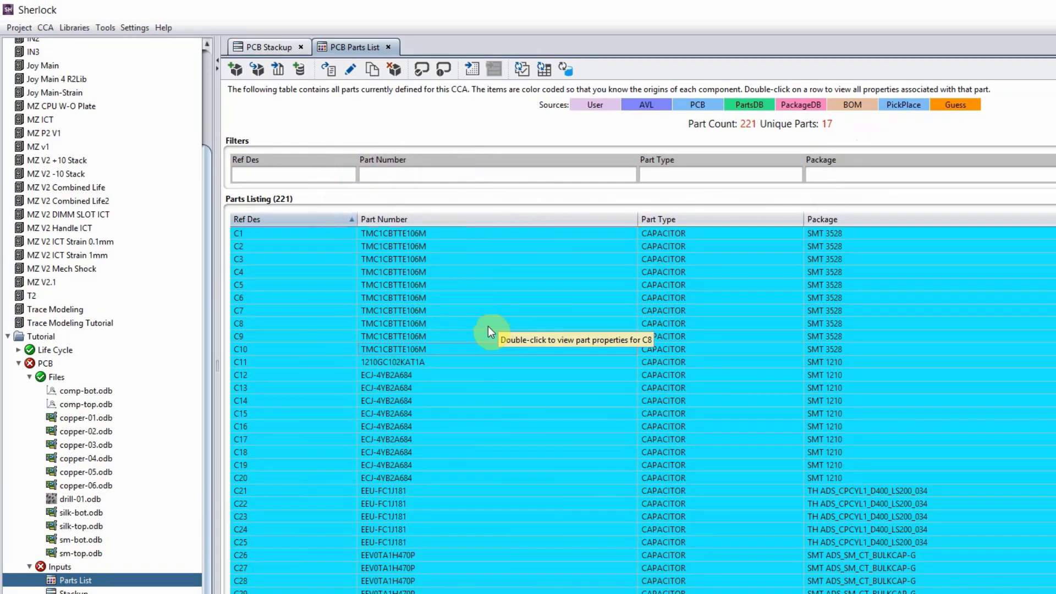
left_click(542, 71)
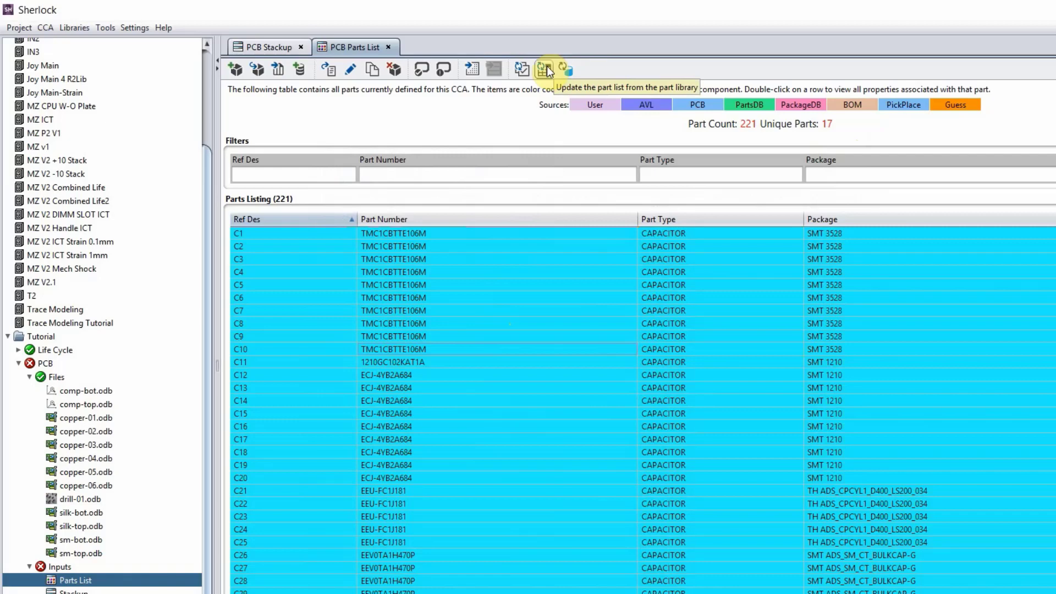
left_click(545, 70)
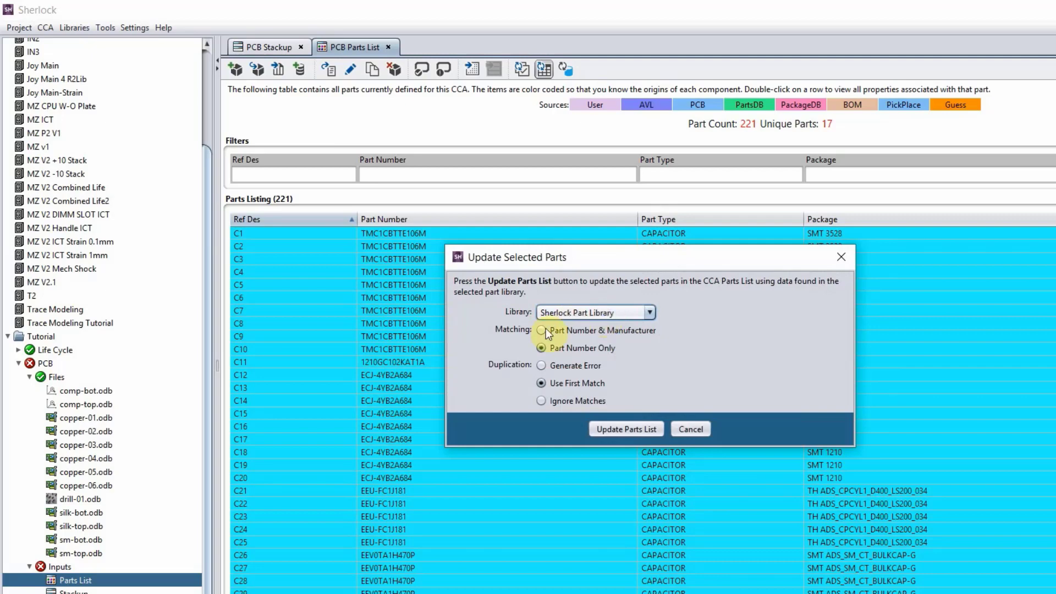
left_click(611, 432)
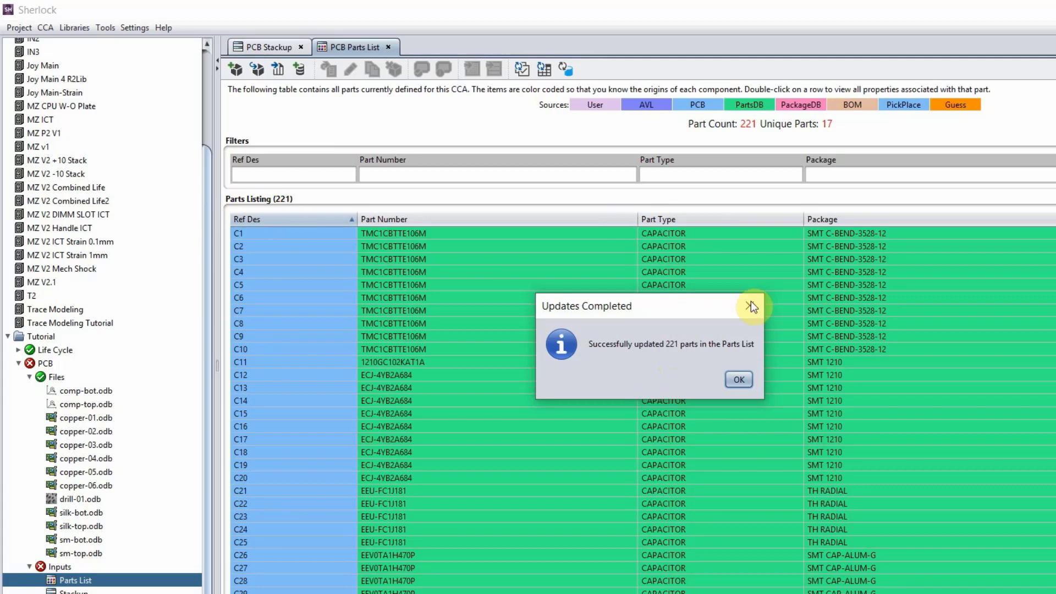
left_click(748, 378)
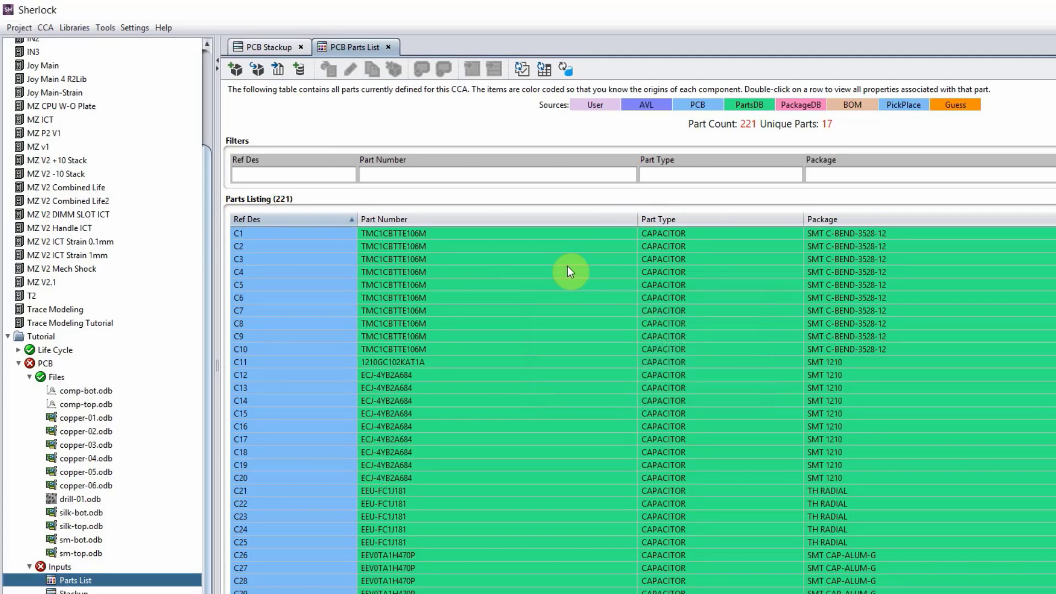
scroll(466, 425, "down", 5)
scroll(483, 388, "down", 5)
scroll(500, 297, "down", 3)
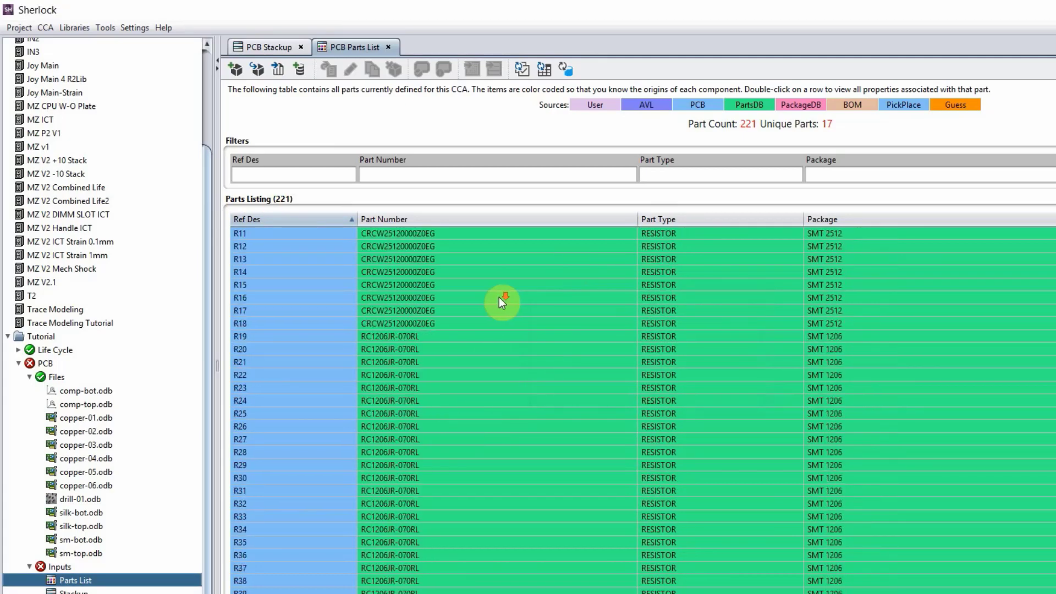
scroll(499, 306, "up", 3)
scroll(523, 356, "up", 10)
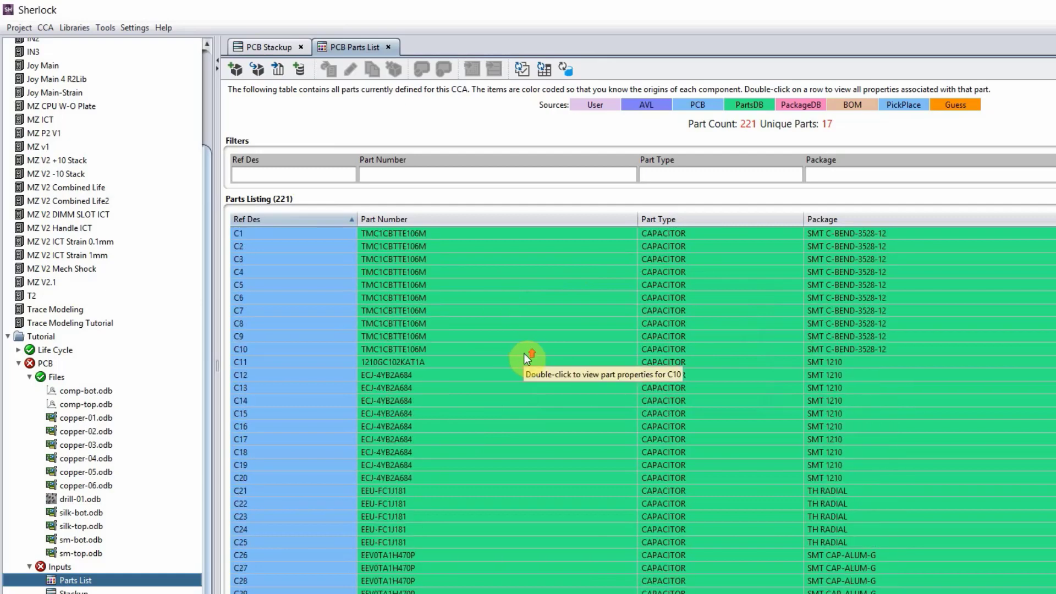
Review C10's library-sourced Lead, Solder and Package properties, then show the 11-layer PCB stackup.
double_click(400, 349)
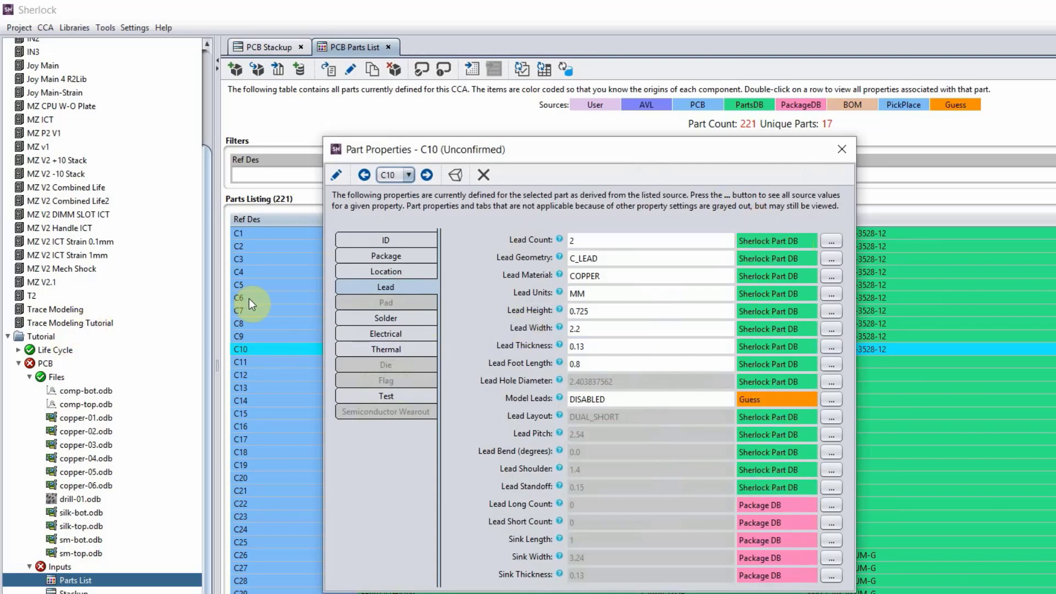
left_click(348, 322)
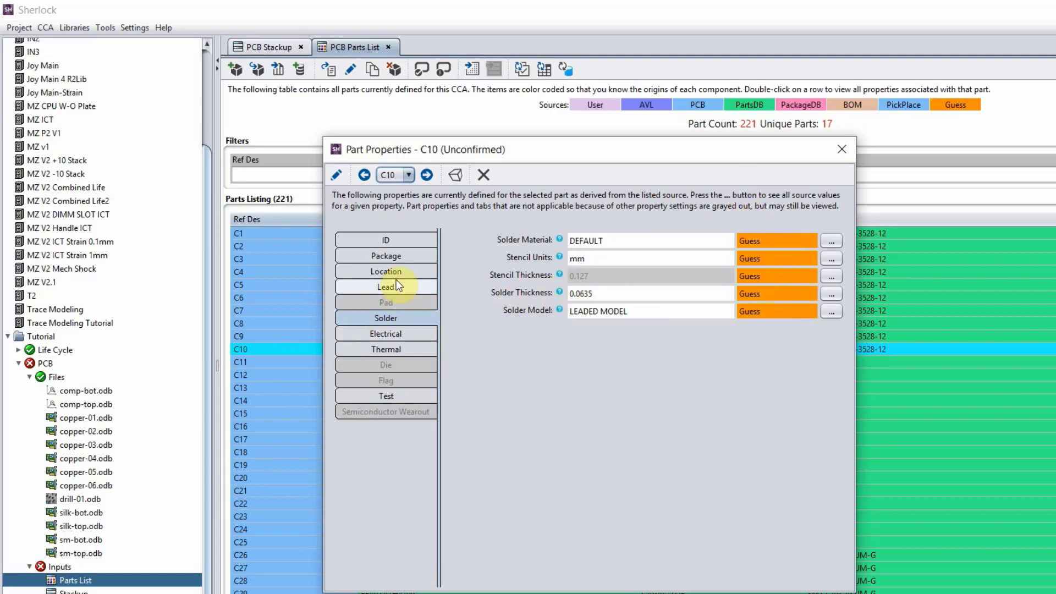
left_click(388, 255)
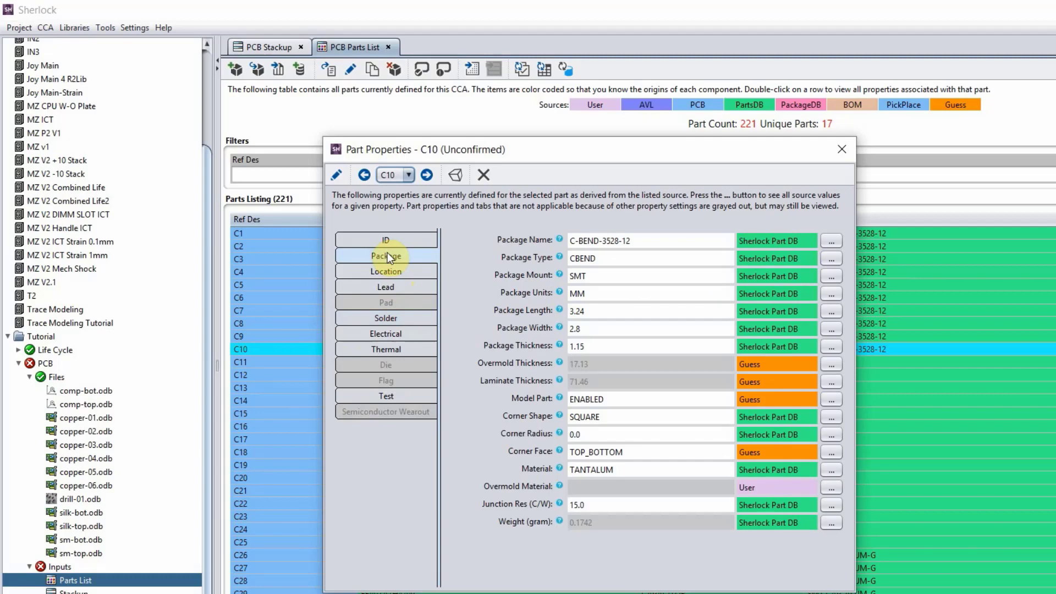
left_click(843, 150)
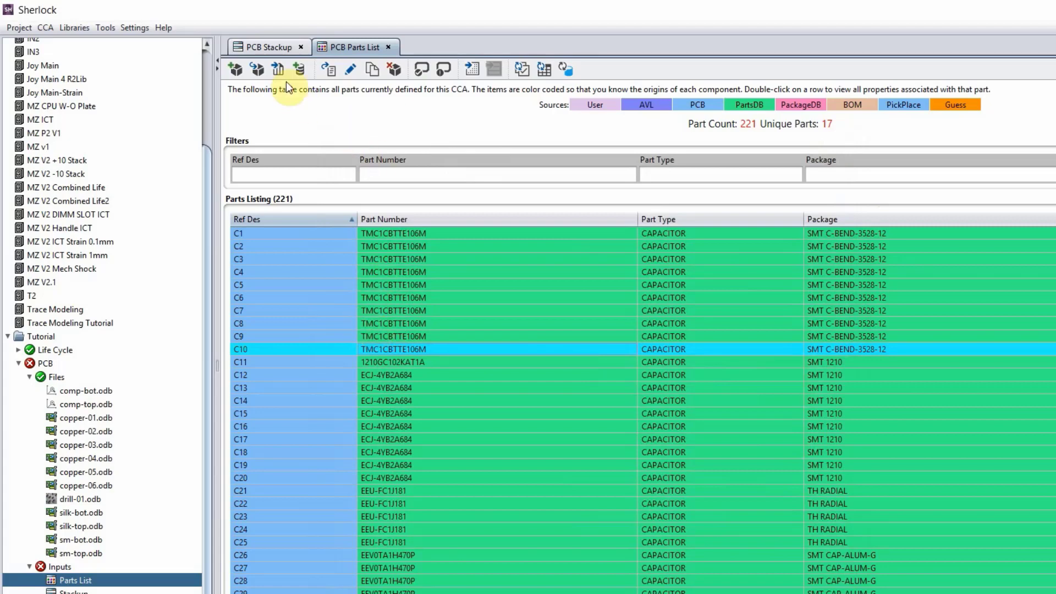
left_click(275, 45)
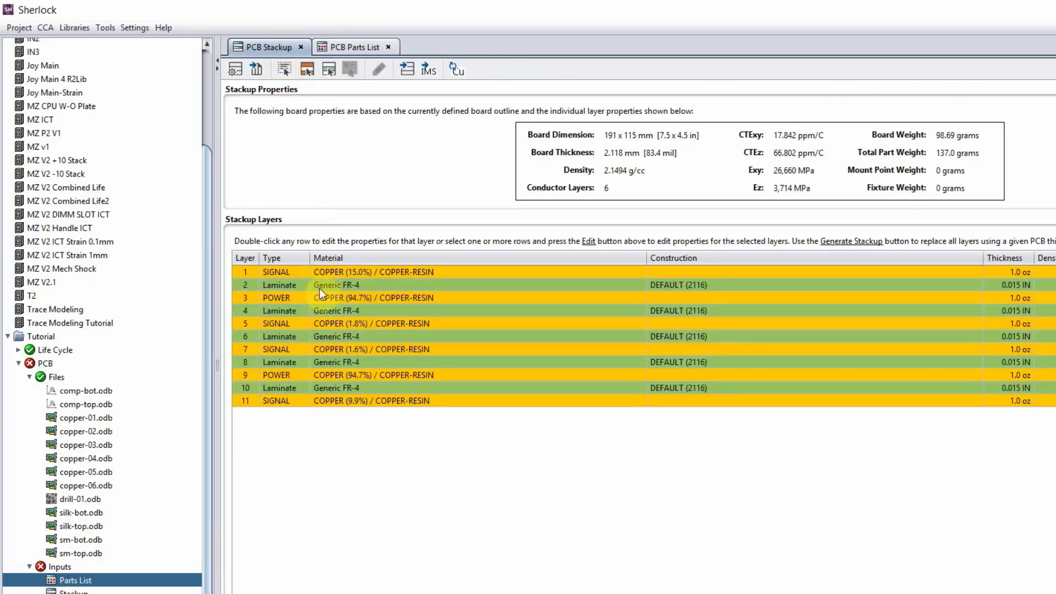